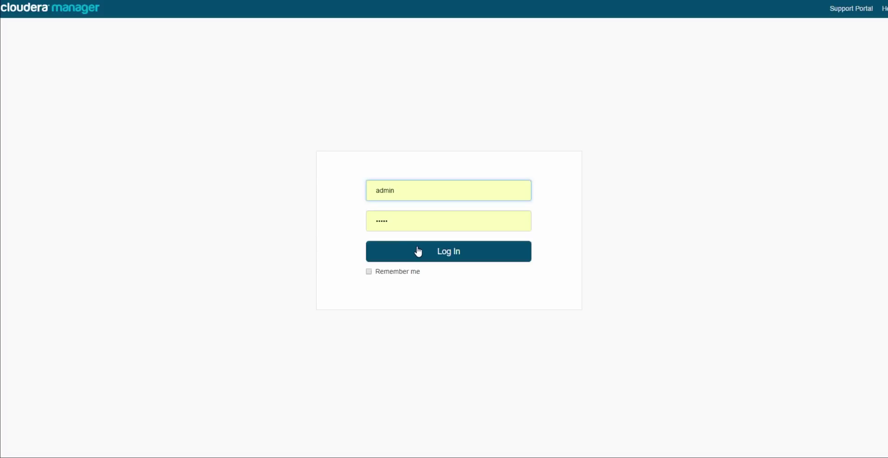
Step: Sign in to Cloudera Manager and open the HIVE-1 service's Configuration settings
click(418, 251)
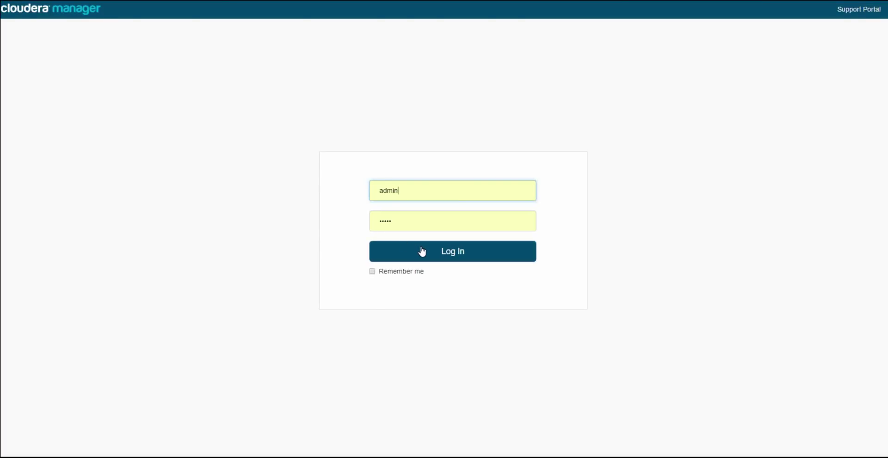
click(421, 251)
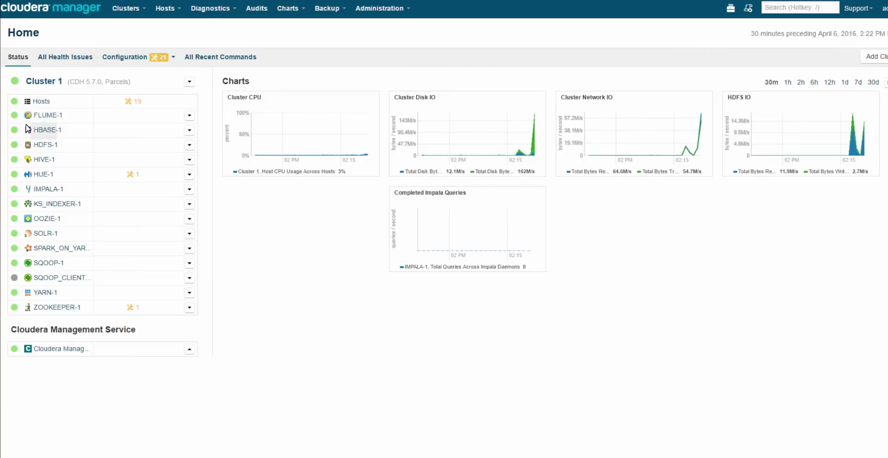
click(46, 159)
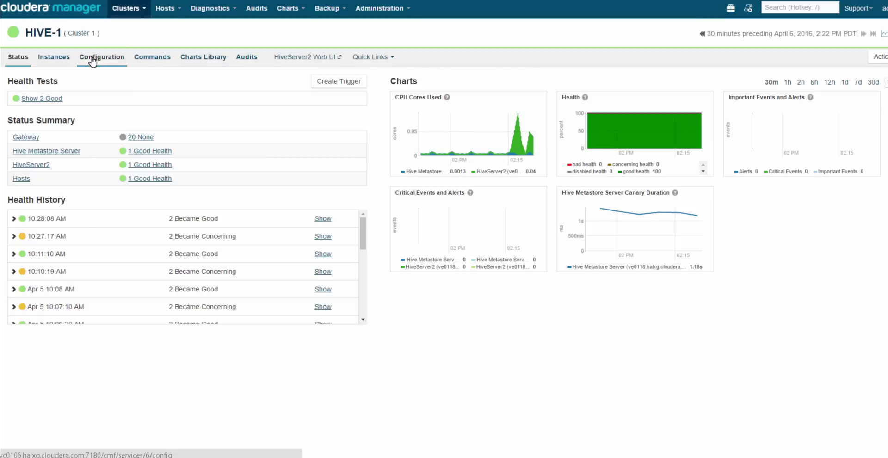
click(92, 61)
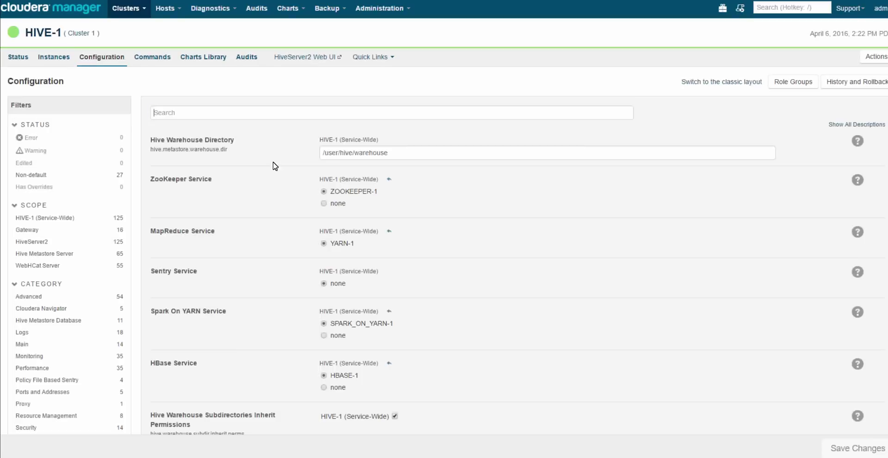
Step: Filter settings for 'spark' and toggle Spark On YARN Service to none, then back to SPARK_ON_YARN-1
click(216, 114)
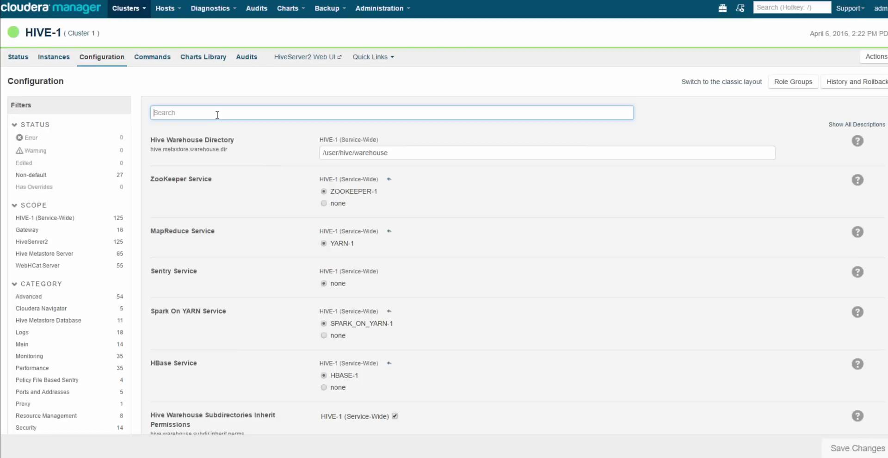
text(spark)
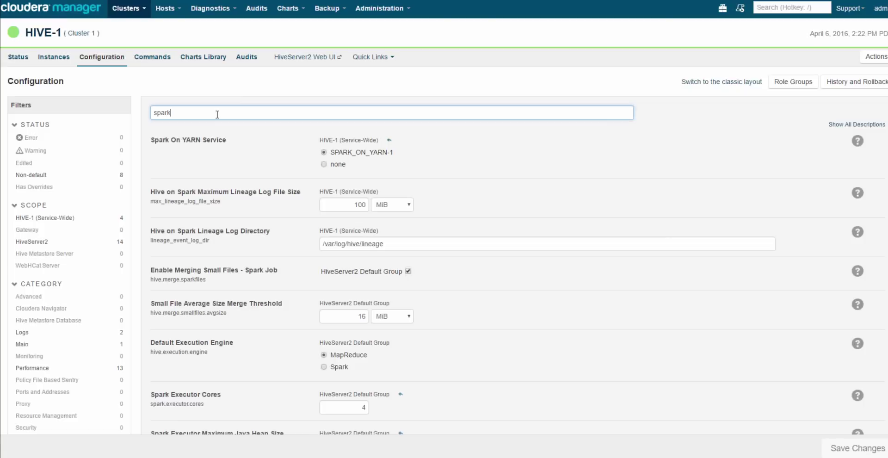
drag(150, 140, 234, 141)
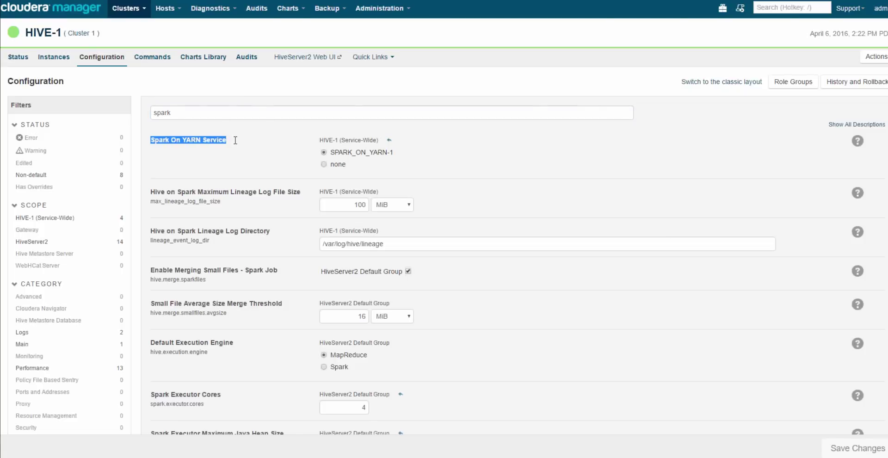
click(333, 169)
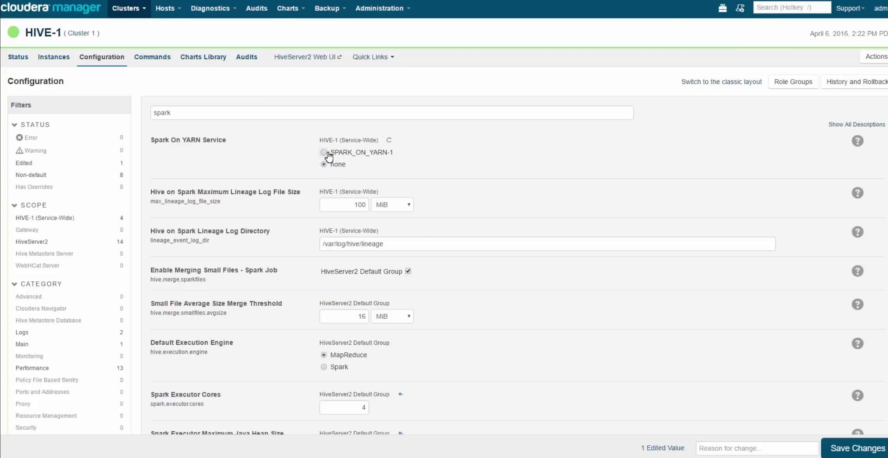
click(325, 153)
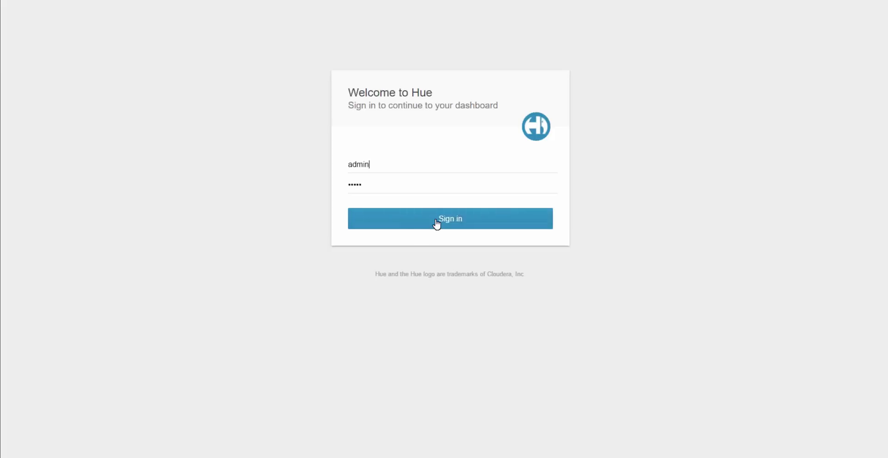
Step: Sign in to Hue and paste the copied TPC-DS query into the Hive editor
click(436, 222)
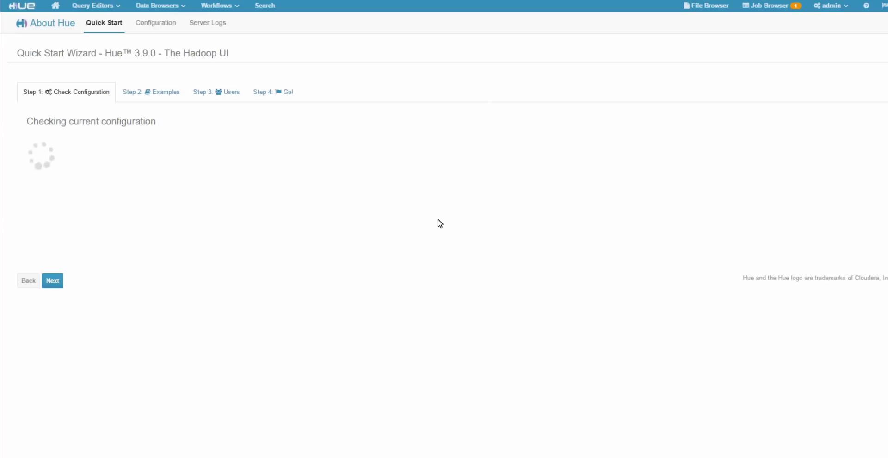
click(94, 6)
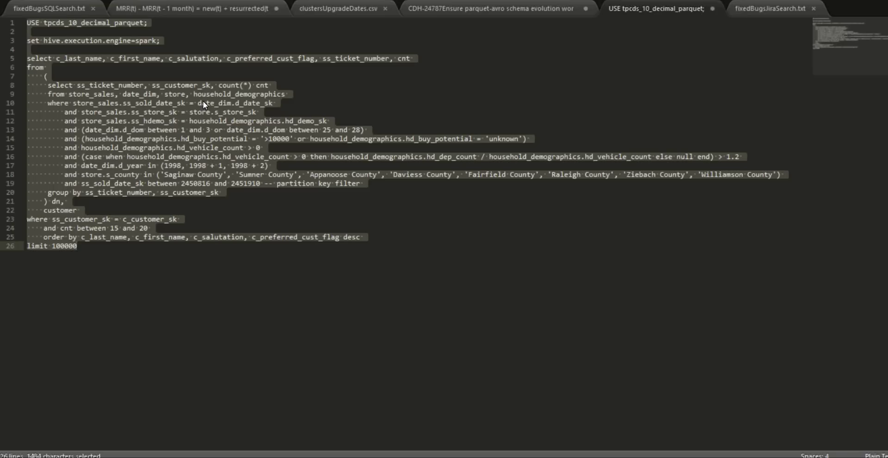
key(alt+Tab)
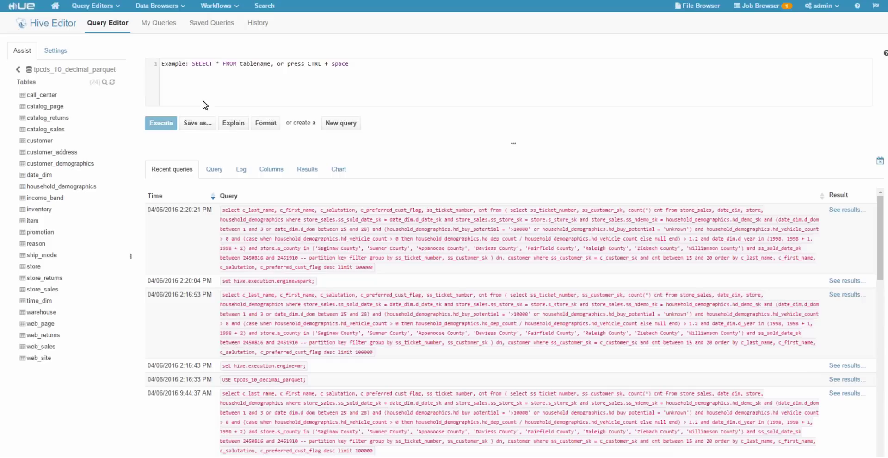
click(186, 85)
key(ctrl+v)
scroll(183, 83, up, 5)
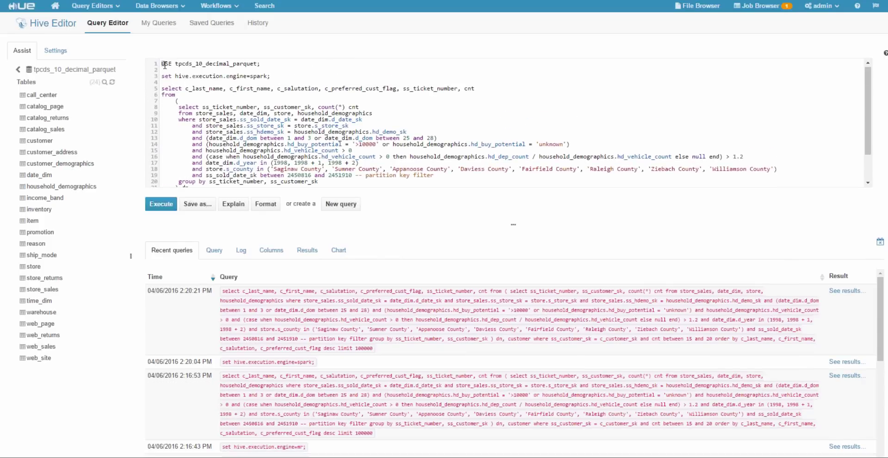
Step: Run USE tpcds_10_decimal_parquet, then run set hive.execution.engine=spark
key(shift+End)
click(161, 204)
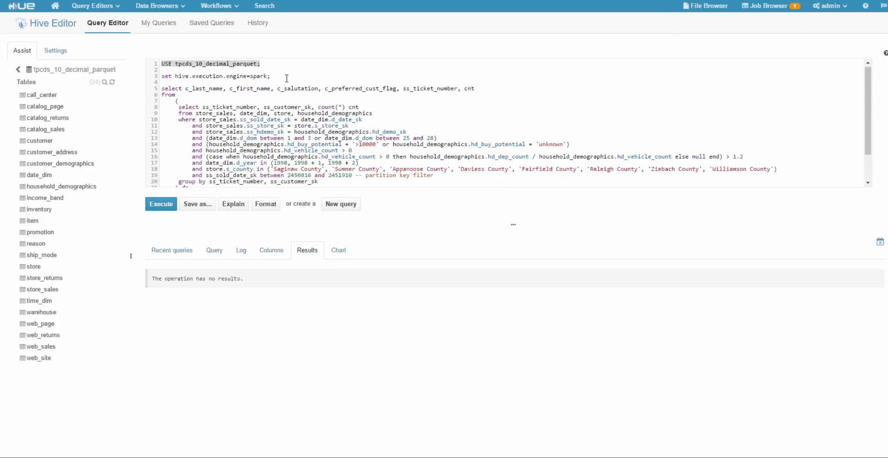
triple_click(287, 79)
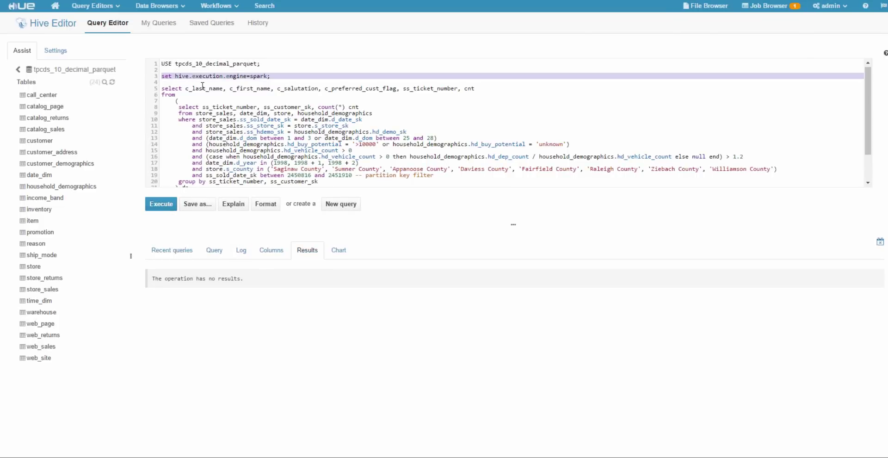
click(203, 85)
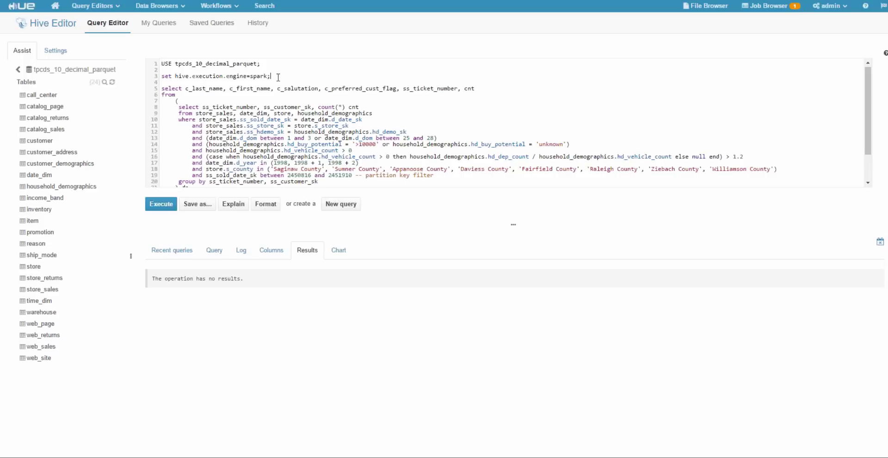
drag(278, 77, 161, 76)
click(157, 206)
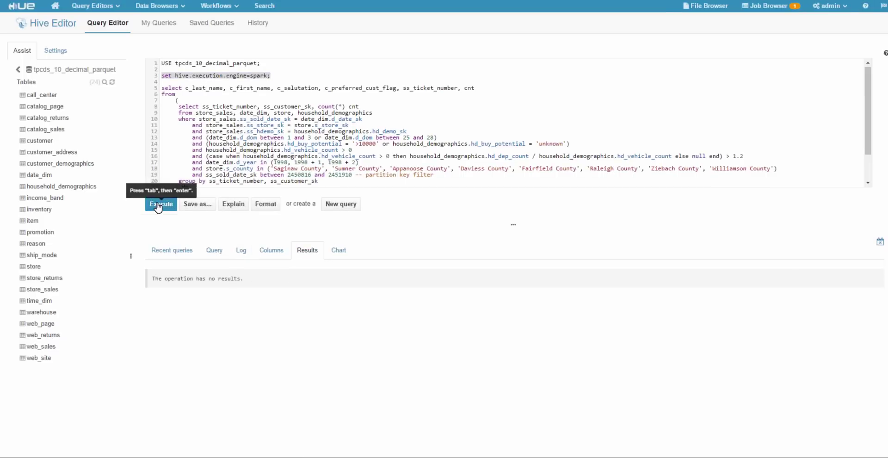
Step: Select the main TPC-DS query through limit 100000 and execute it on Spark
click(162, 88)
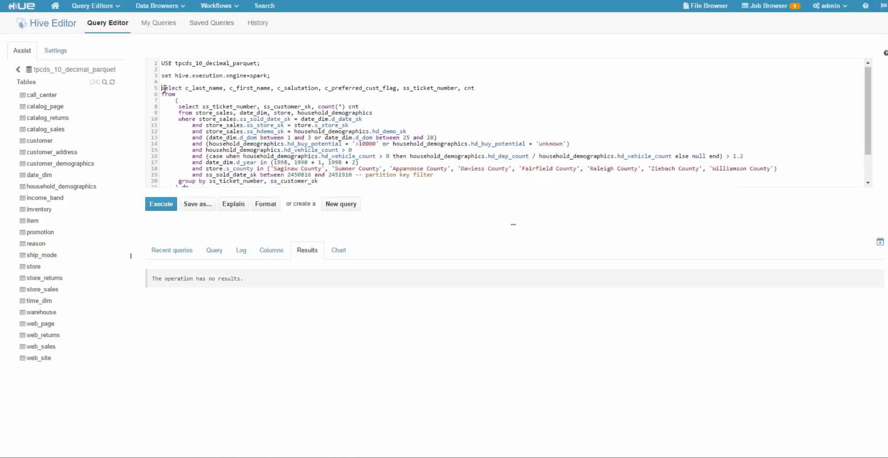
key(shift+Down)
key(shift+Down)
key(shift+Down)
key(shift+Down)
key(shift+Down)
key(shift+Down)
key(shift+Down)
key(shift+Down)
key(shift+Down)
key(shift+Down)
key(shift+Down)
key(shift+Down)
key(shift+Down)
key(shift+Down)
key(shift+Down)
key(shift+Down)
key(shift+Down)
key(shift+Down)
key(shift+Down)
key(shift+Down)
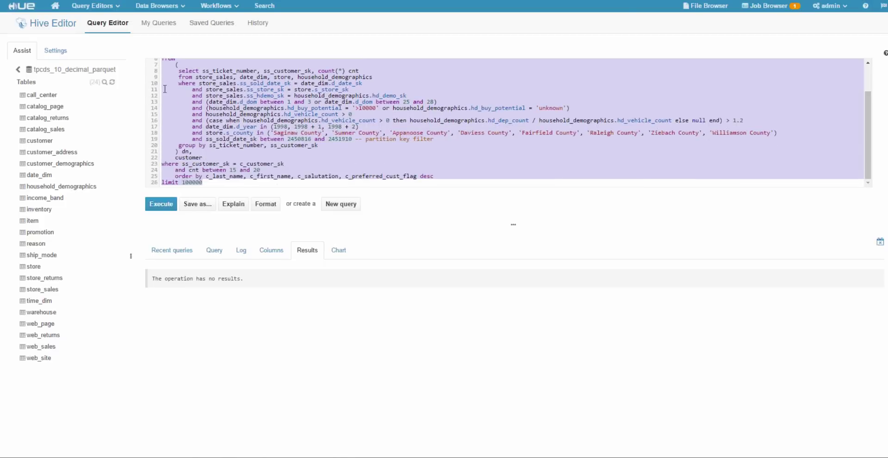
click(162, 205)
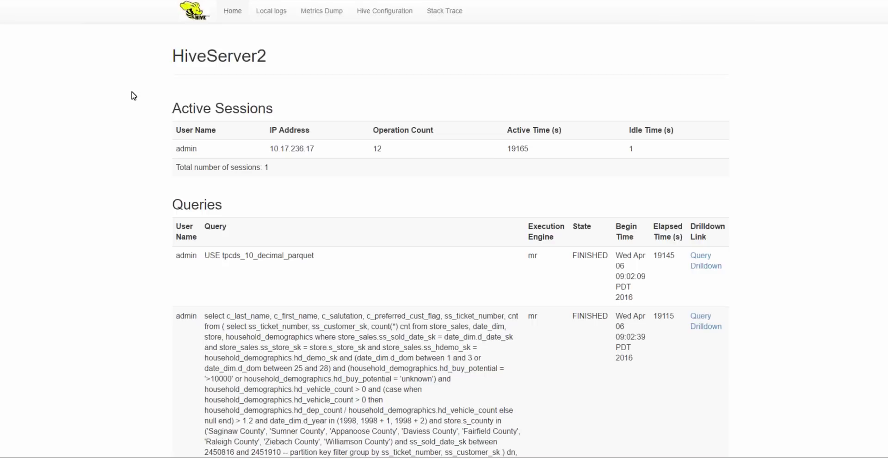
Step: In the Queries table, highlight the running TPC-DS query's text and its 'spark' engine value
scroll(260, 300, down, 7)
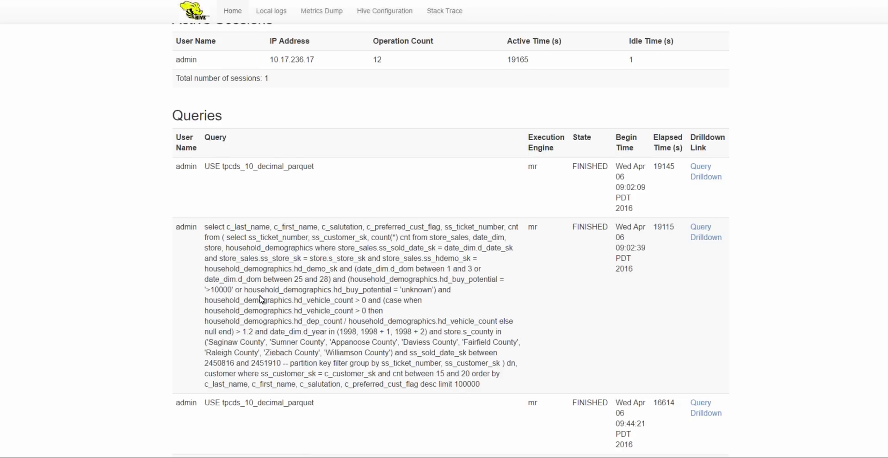
scroll(261, 299, down, 6)
scroll(260, 299, up, 4)
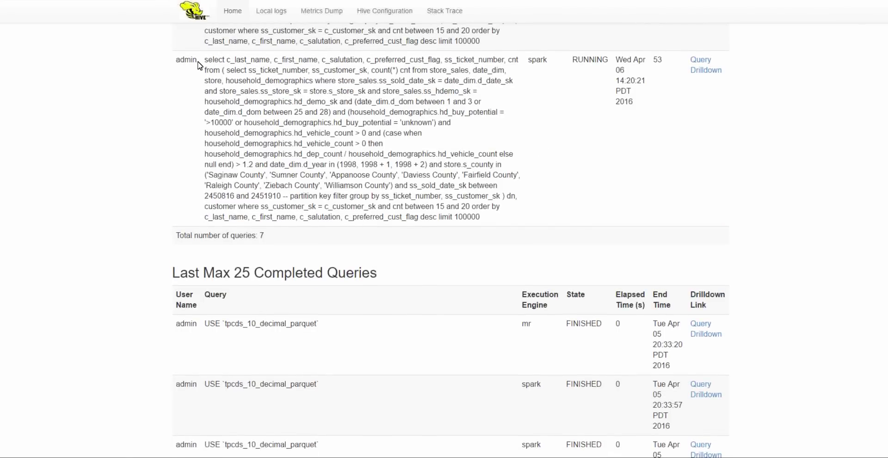
drag(203, 62, 480, 217)
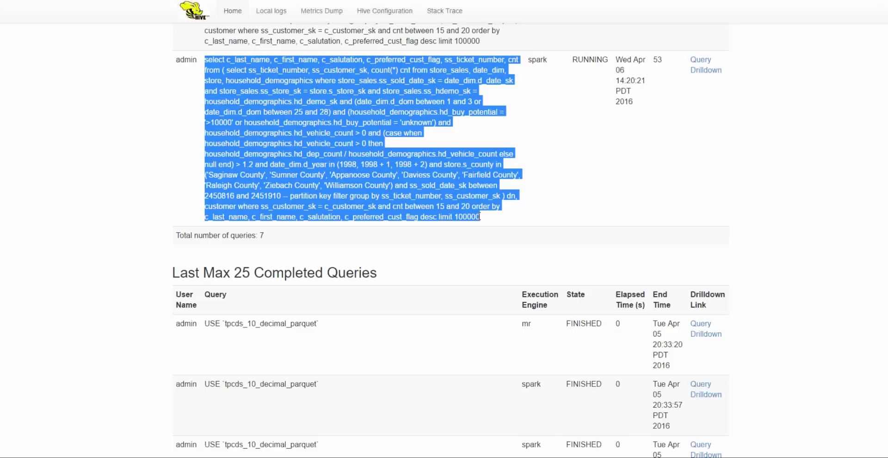
double_click(534, 62)
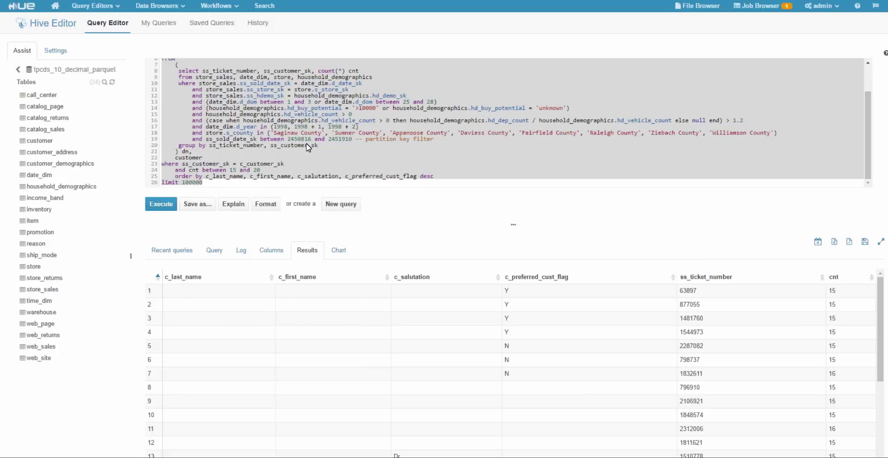
Step: Change the engine on line 3 from spark to mr and run the set statement
scroll(270, 116, up, 3)
double_click(278, 77)
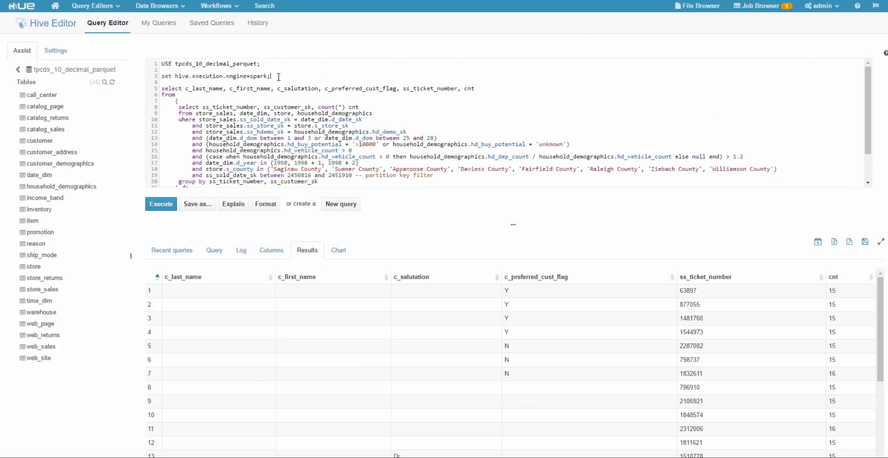
text(mr)
key(shift+Home)
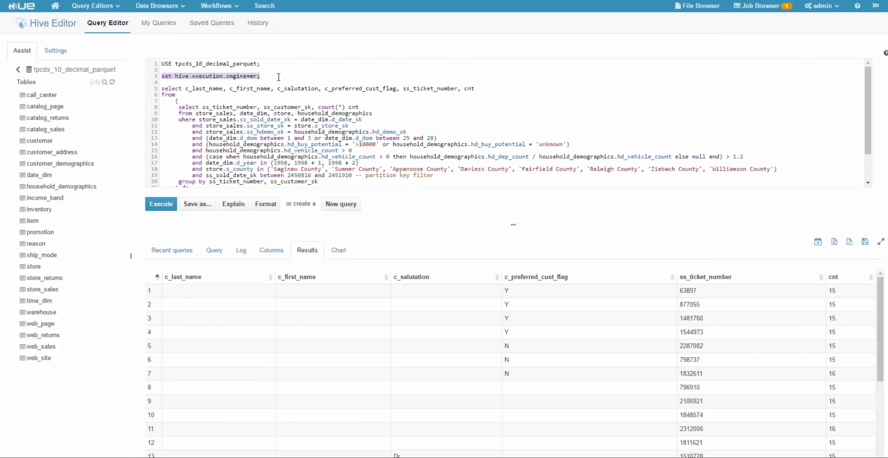
click(160, 204)
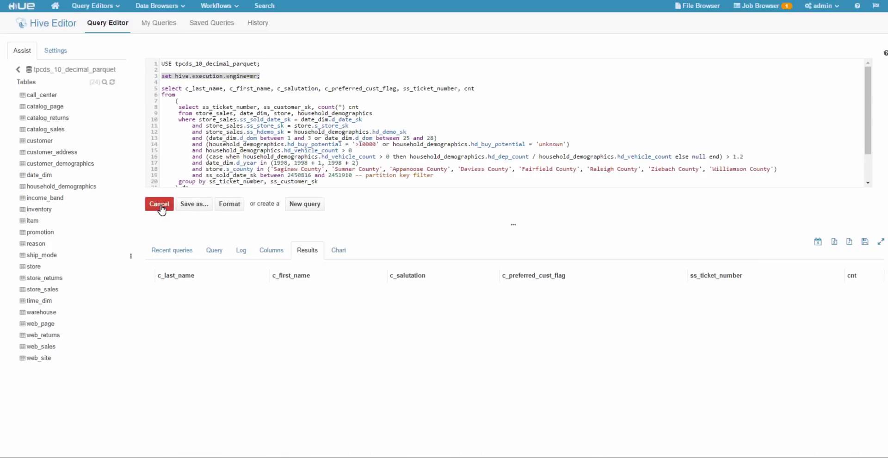
Step: Select the TPC-DS select query and execute it on the mr engine
click(176, 89)
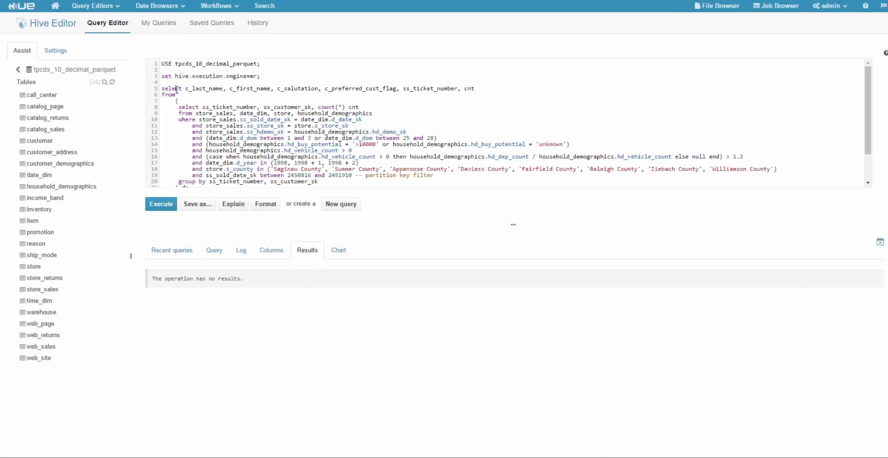
key(shift+Down)
key(shift+Down)
key(shift+Down)
key(shift+Down)
key(shift+Down)
key(shift+Down)
key(shift+Down)
key(shift+Down)
key(shift+Down)
key(shift+Down)
key(shift+Down)
key(shift+Down)
key(shift+Down)
key(shift+Down)
key(shift+Down)
key(shift+Down)
key(shift+Down)
key(shift+Down)
key(shift+Down)
key(shift+Down)
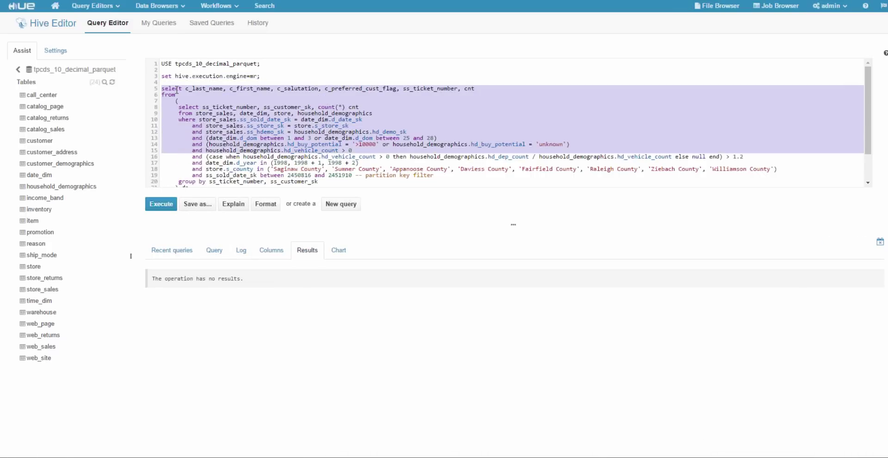
click(159, 205)
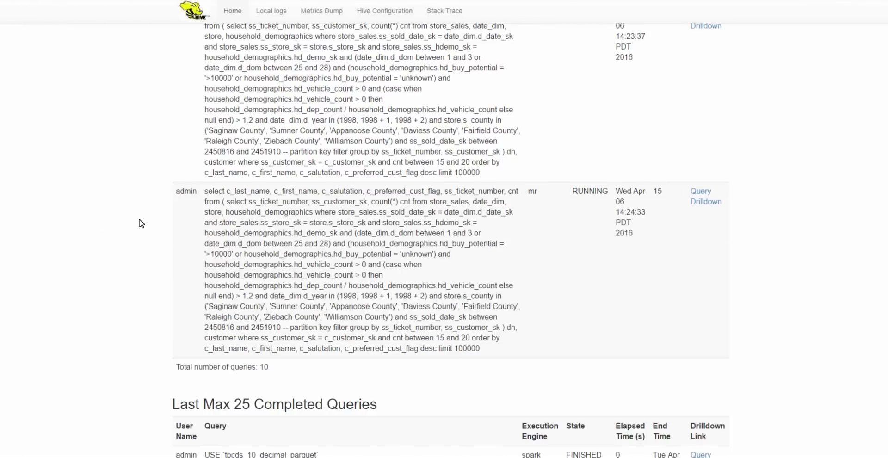
Step: Compare the spark and mr rows in the Queries table, then open the spark run's Query Drilldown
scroll(141, 223, down, 2)
scroll(141, 223, up, 3)
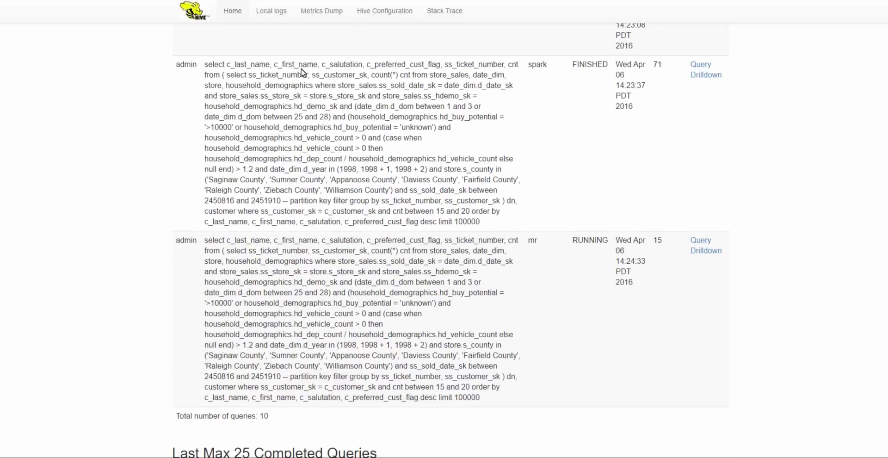
double_click(540, 66)
double_click(532, 241)
click(534, 186)
scroll(534, 186, down, 1)
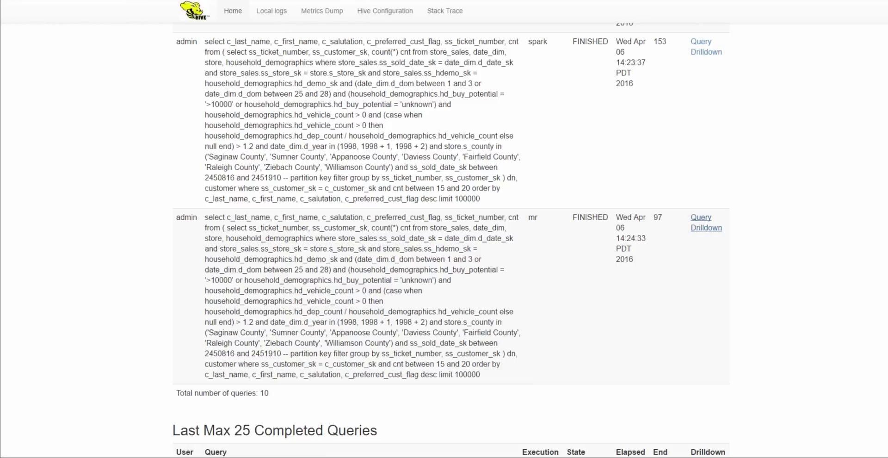
click(700, 222)
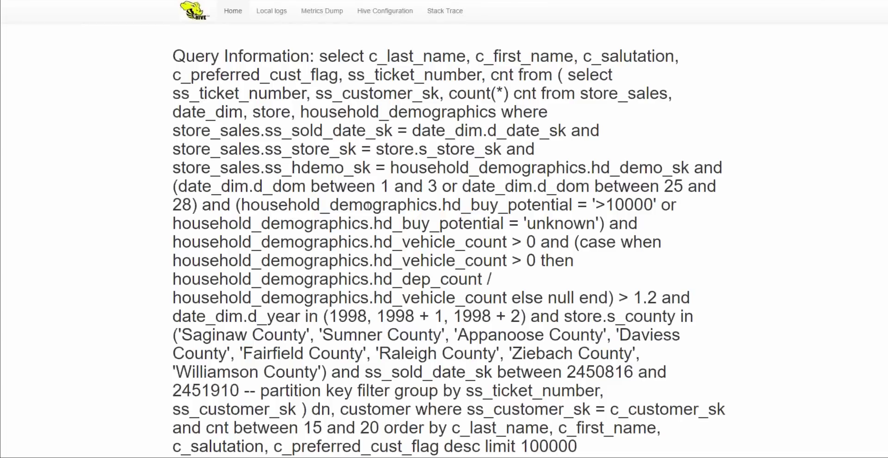
Step: In the spark run's Performance Logging, highlight Driver.execute at 26374 ms
scroll(367, 206, down, 7)
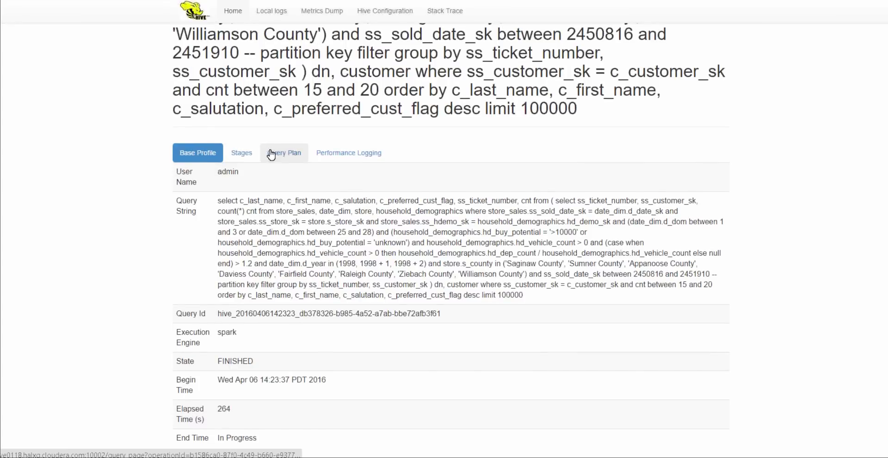
click(342, 154)
scroll(385, 244, down, 7)
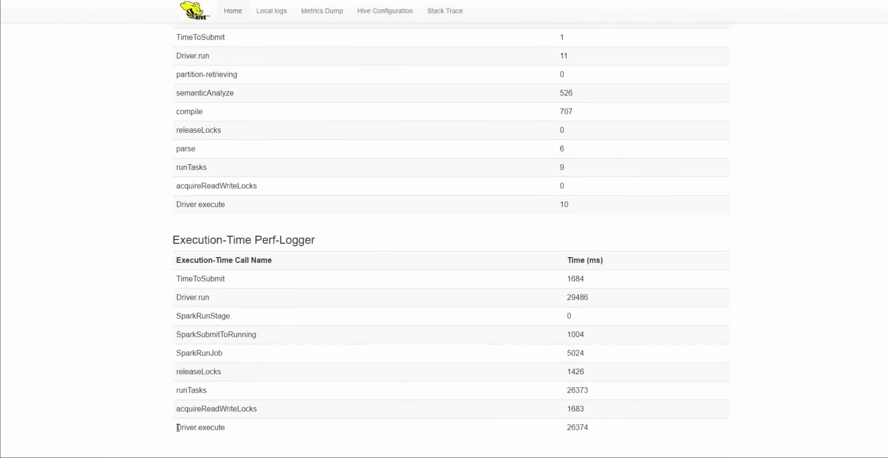
drag(178, 427, 591, 431)
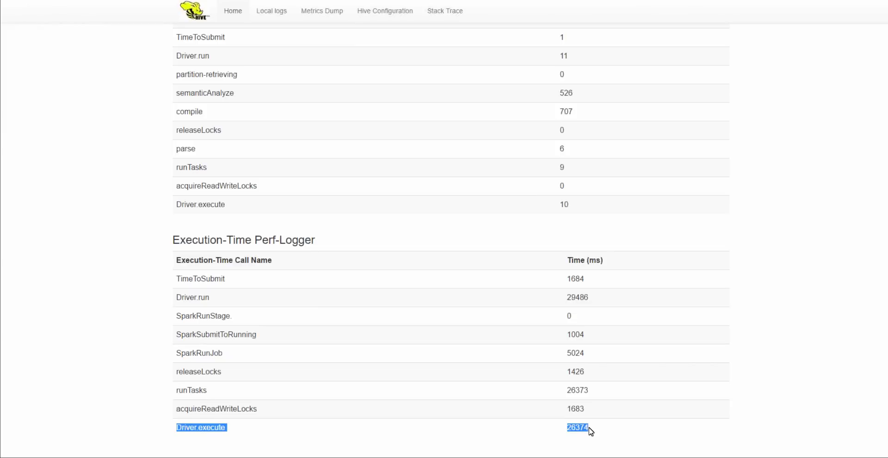
double_click(577, 427)
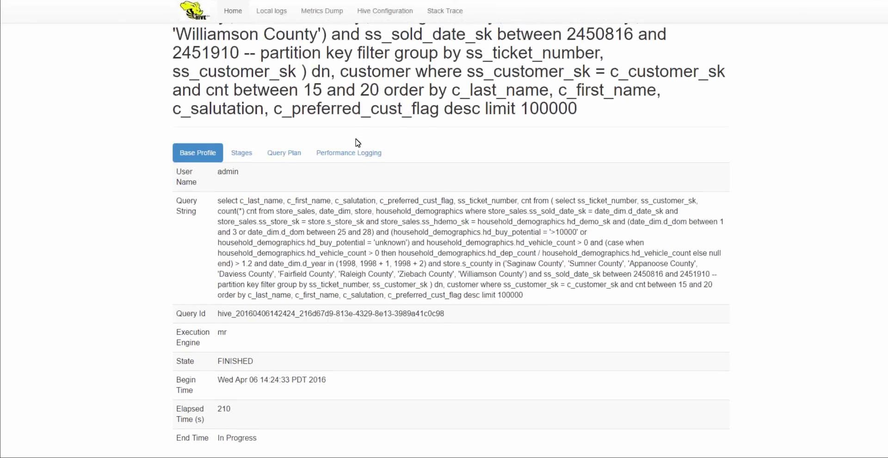
Step: Show the mr run's performance logs and highlight its Driver.execute time of 74018 ms
click(360, 156)
scroll(458, 254, down, 10)
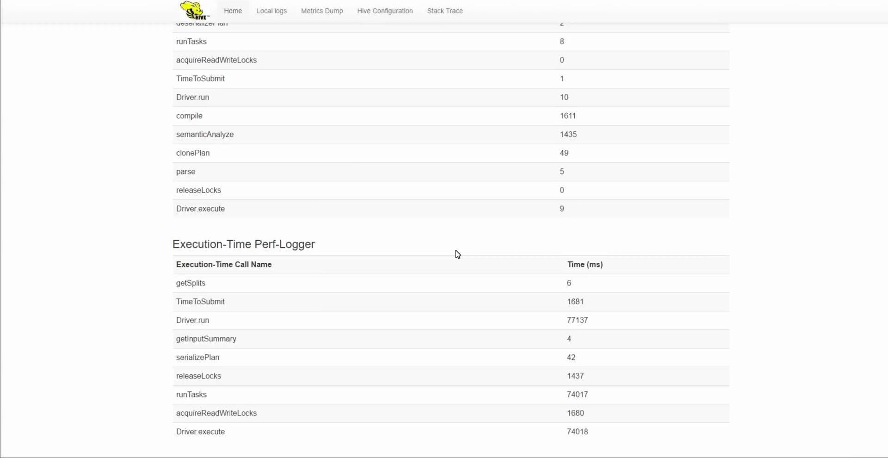
drag(176, 428, 589, 428)
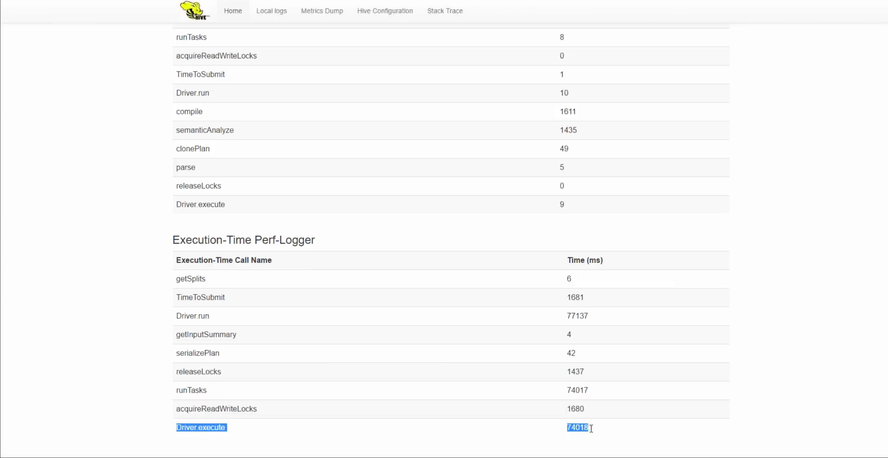